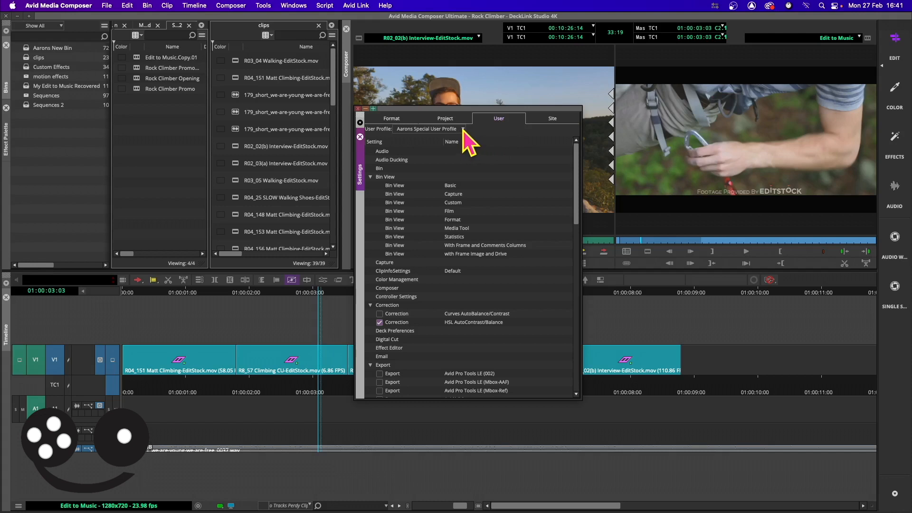
- Create a new user profile named Cutting Board Model A
click(463, 129)
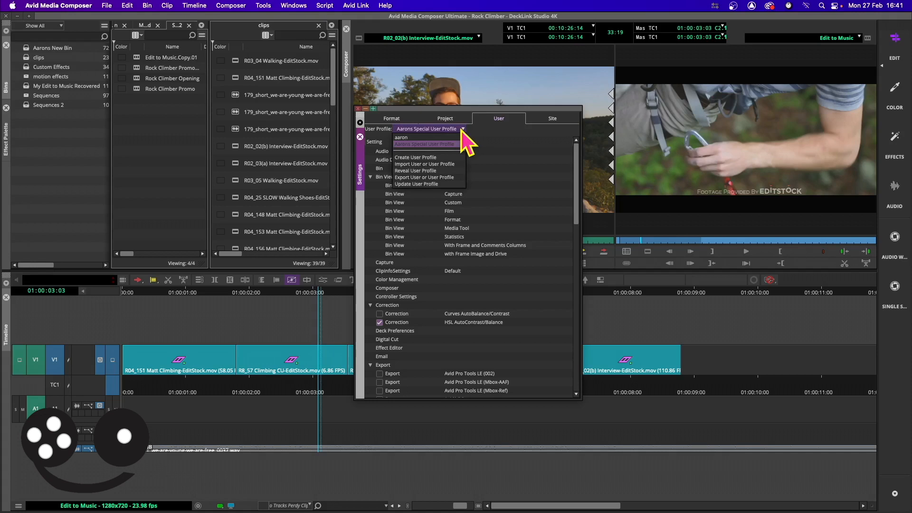
click(443, 157)
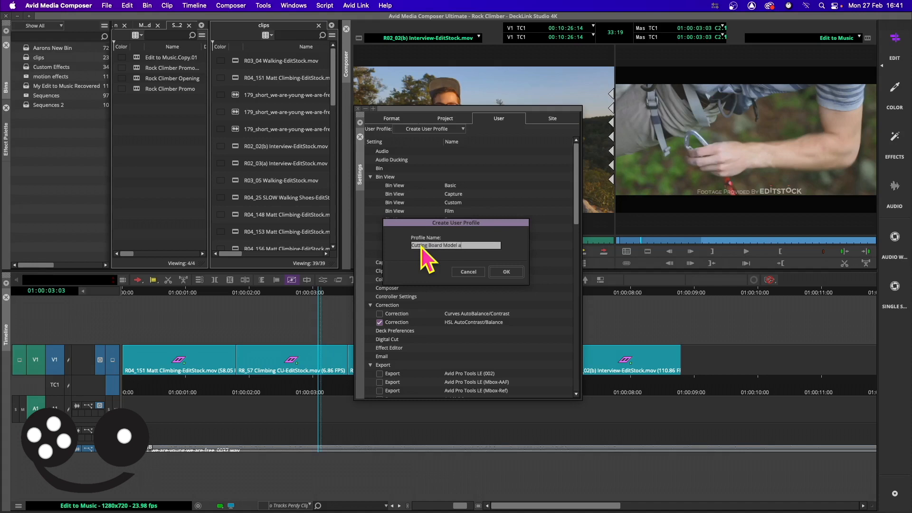
click(506, 271)
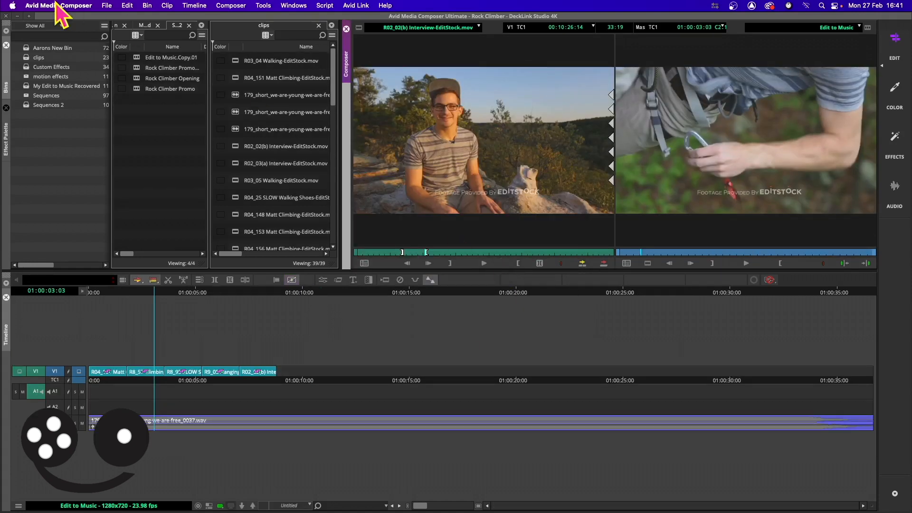
- In the user settings, duplicate the active MC English (United States) keyboard setting and rename the copy Cutting_Board_Model_A
click(58, 5)
click(66, 38)
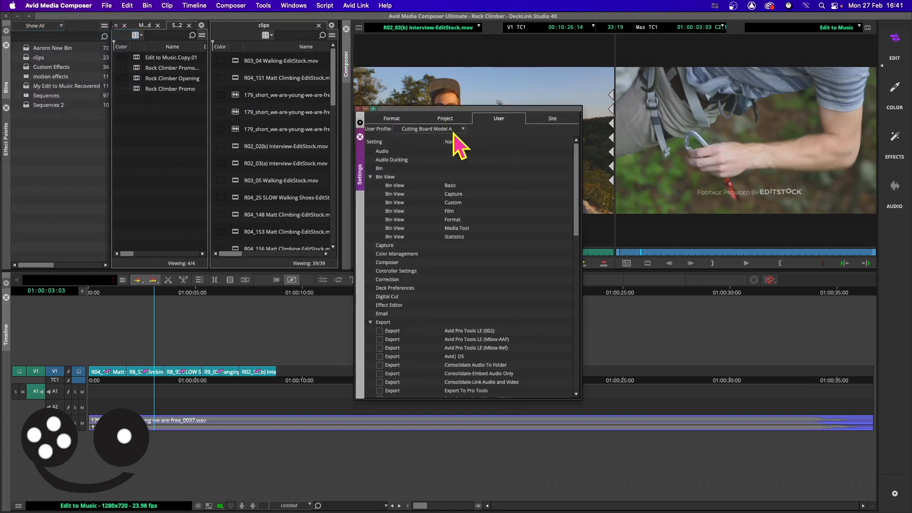
scroll(538, 279, down, 15)
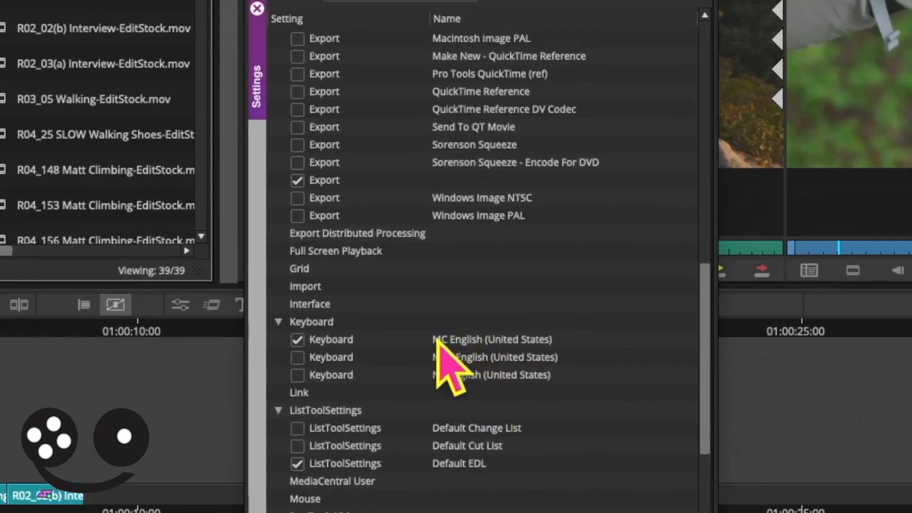
right_click(451, 338)
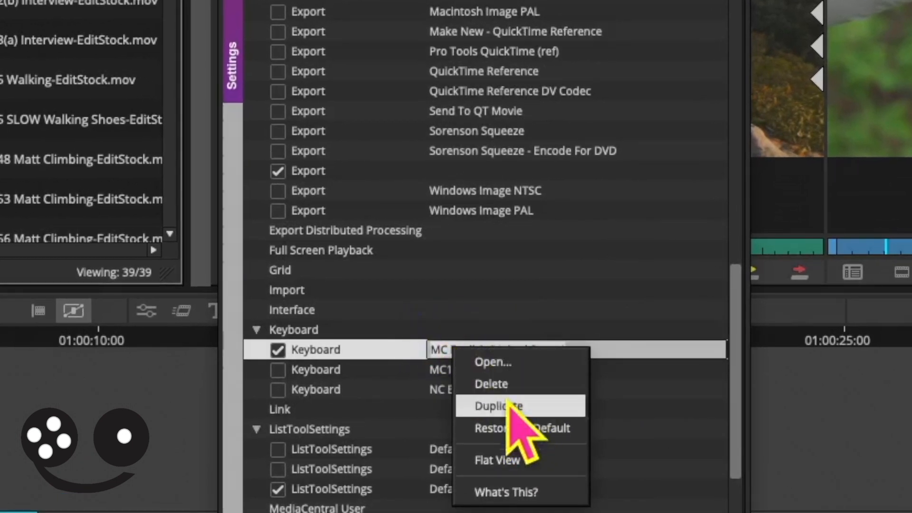
click(508, 404)
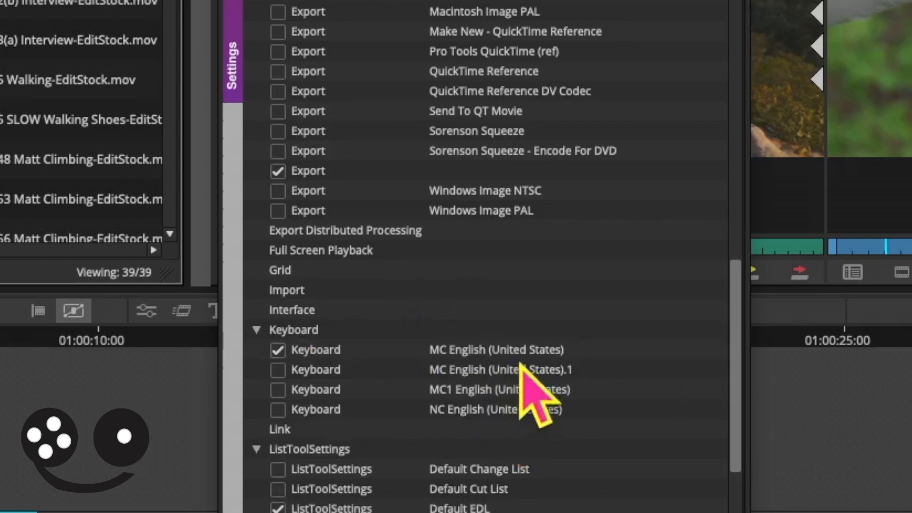
double_click(504, 368)
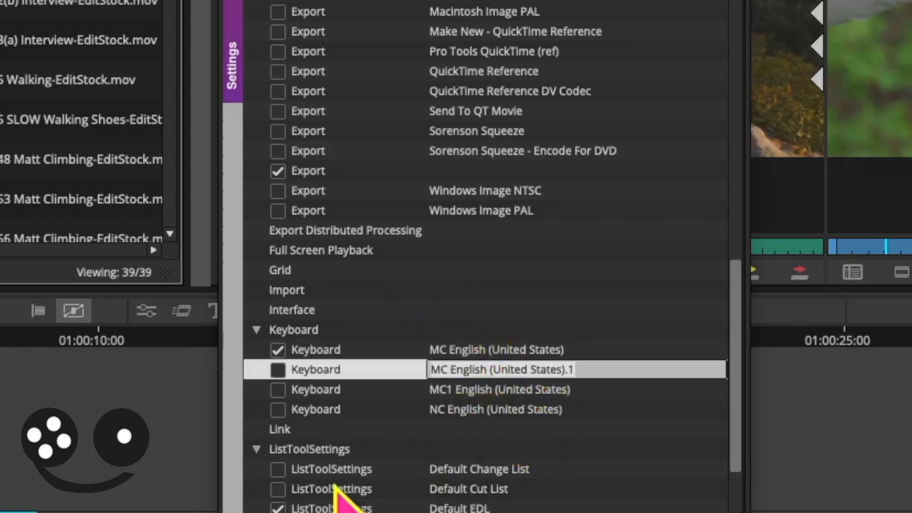
text(Cutting_Board_Model_A)
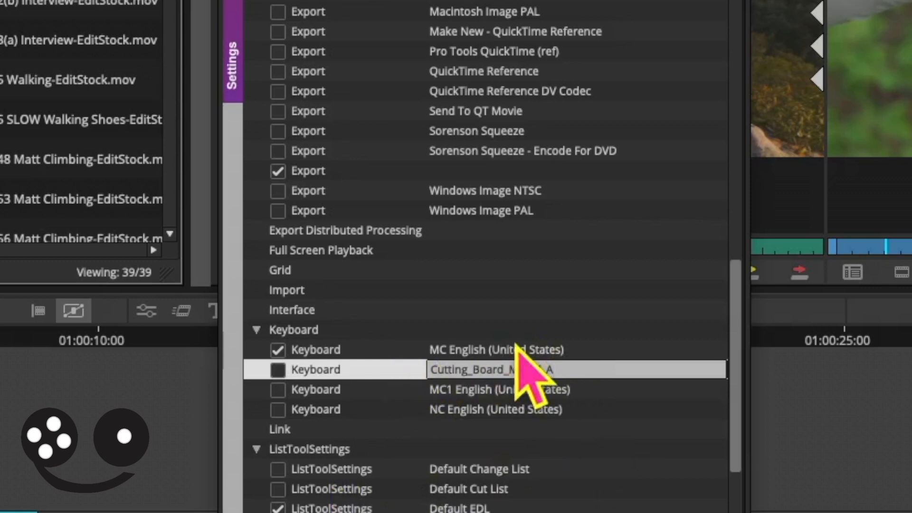
click(594, 403)
- Make the Cutting_Board_Model_A keyboard setting active and open its key layout for editing
click(278, 350)
click(325, 350)
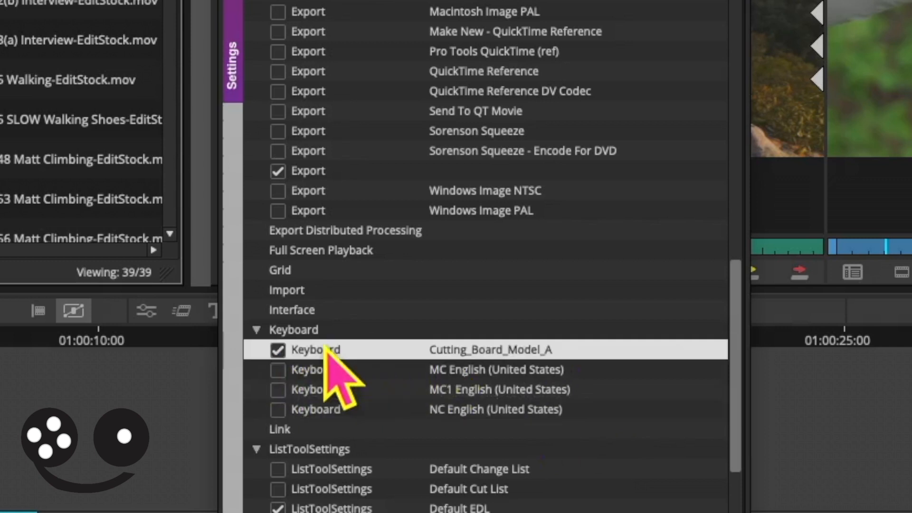
click(494, 349)
double_click(414, 356)
drag(567, 144, 136, 153)
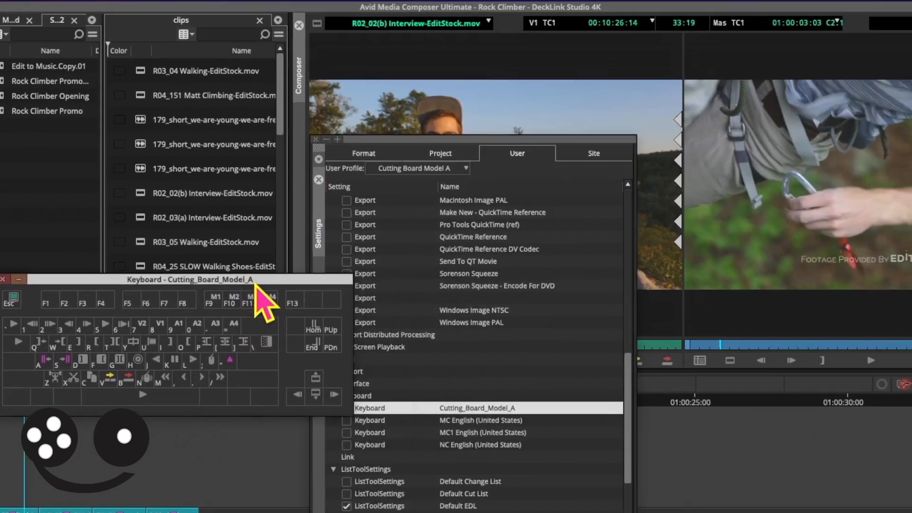
- Open the Command Palette and arrange it above the keyboard layout so both are fully visible
click(224, 0)
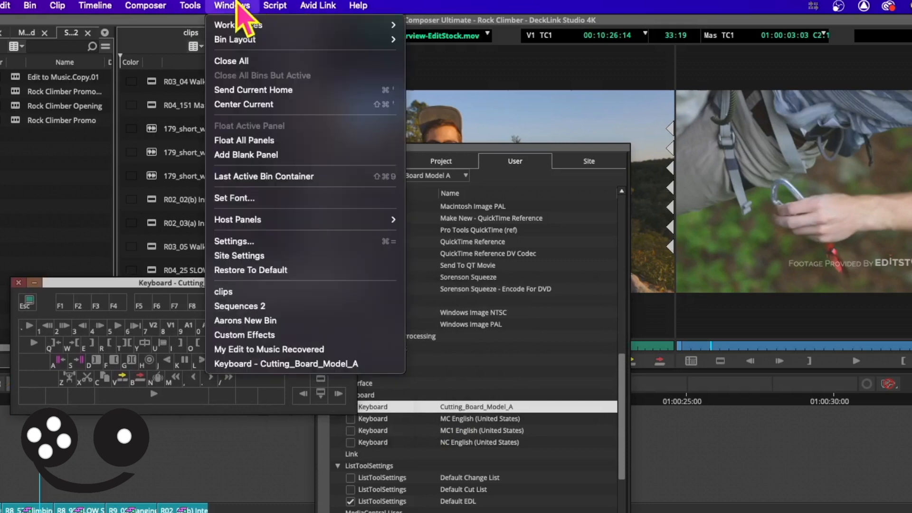
mouse_move(193, 4)
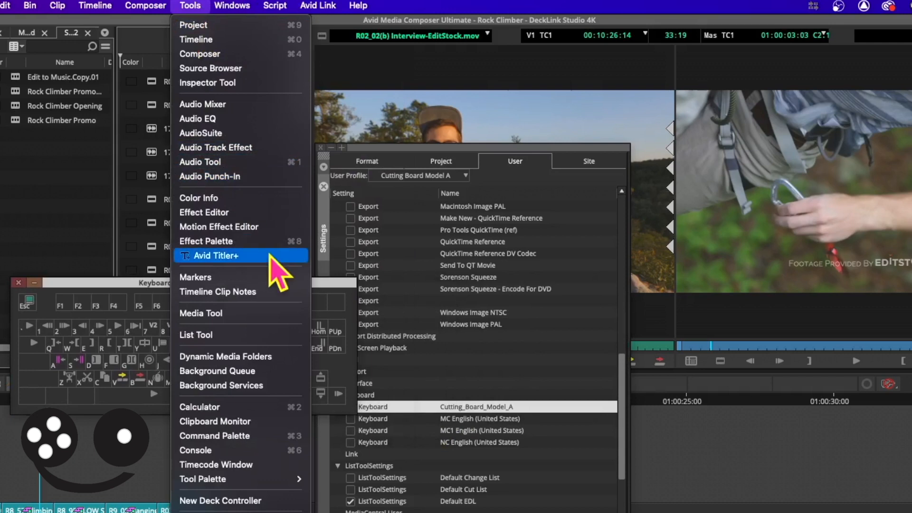
click(253, 435)
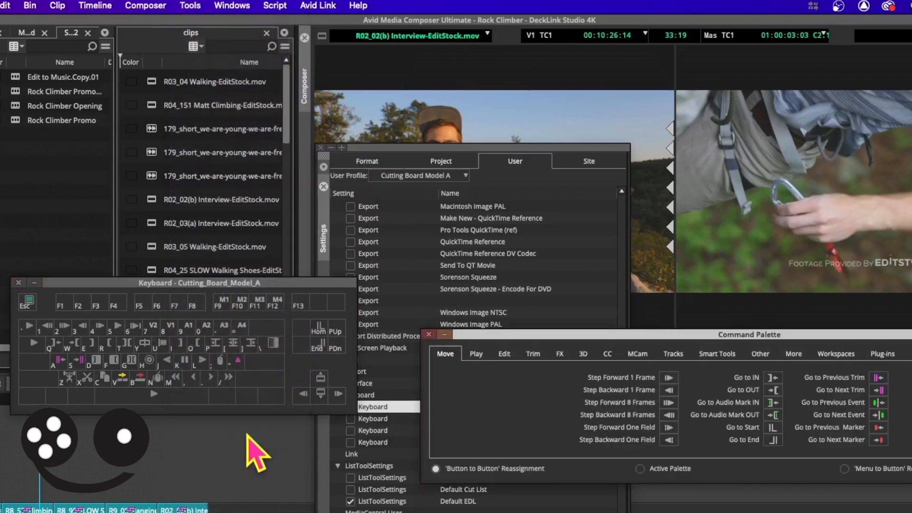
drag(524, 335, 212, 117)
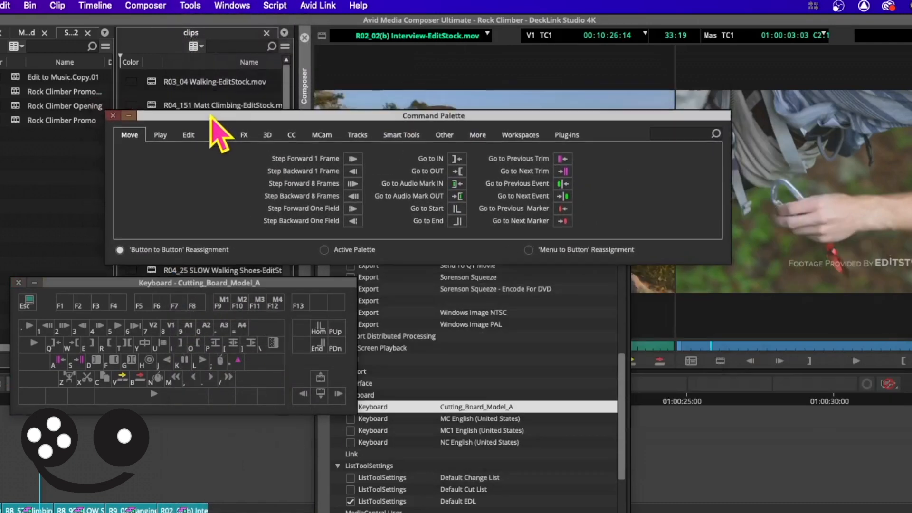
drag(230, 284, 416, 291)
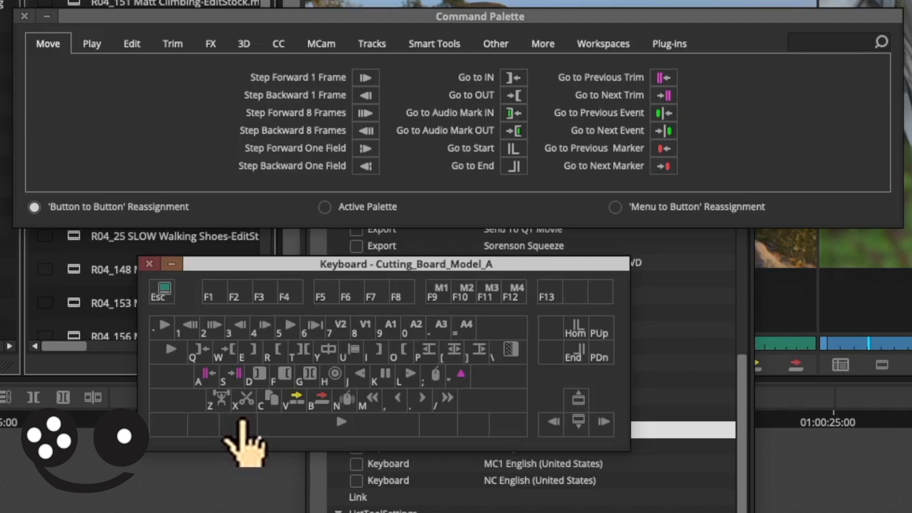
- Assign the Extract command to the W key and Clear Both Marks to the A key
click(129, 43)
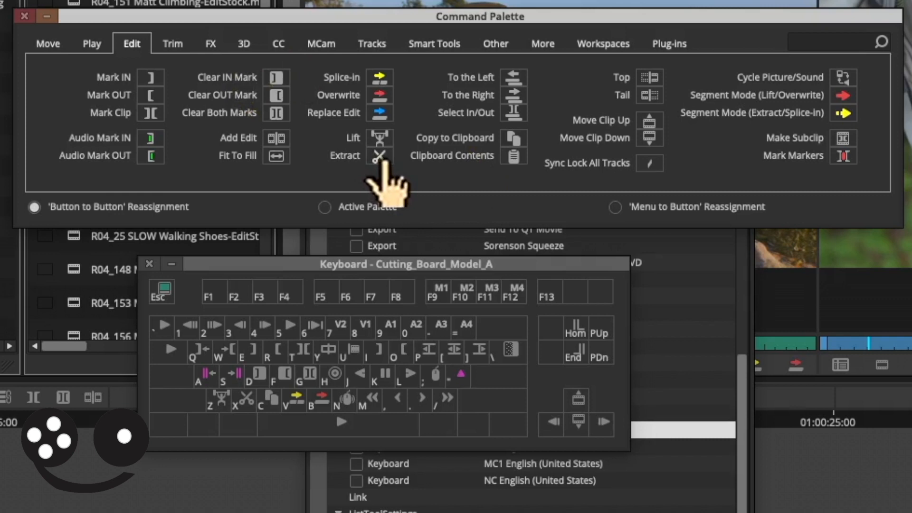
drag(381, 161, 233, 351)
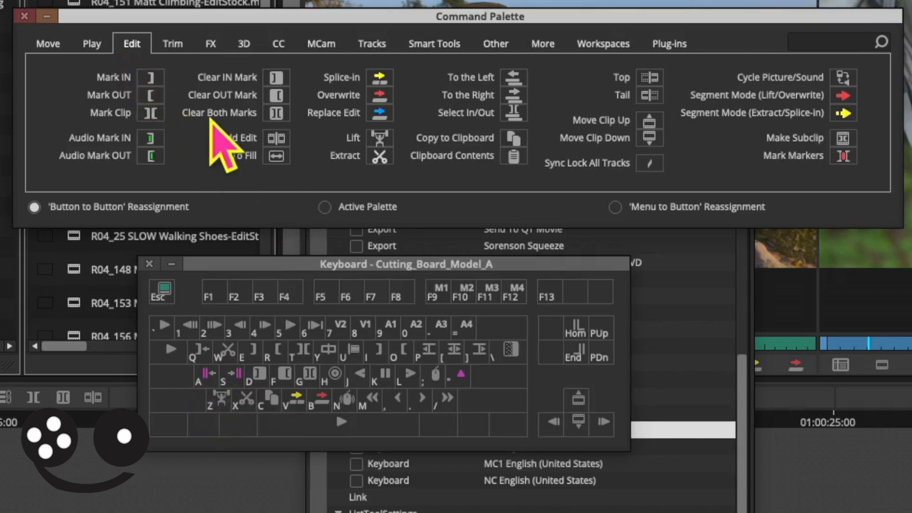
drag(277, 114, 205, 379)
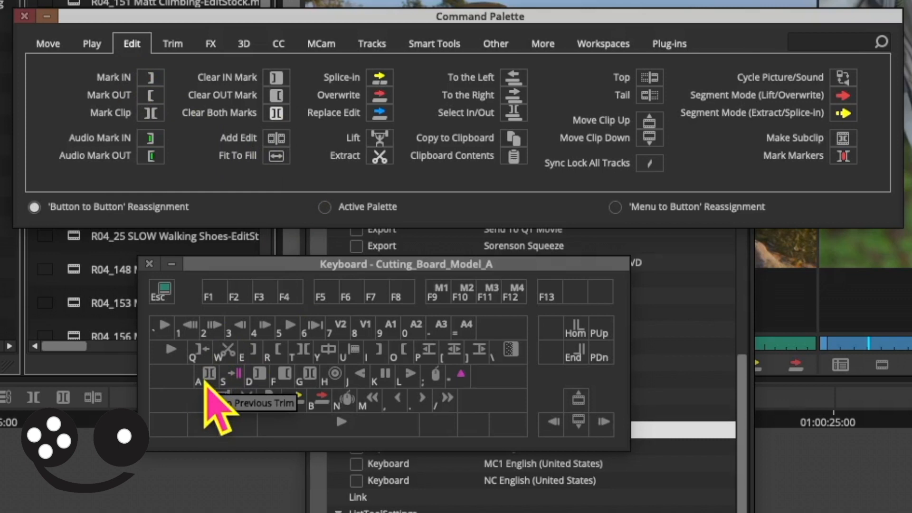
- Assign Go to IN to the D key and Go to OUT to the F key
click(49, 44)
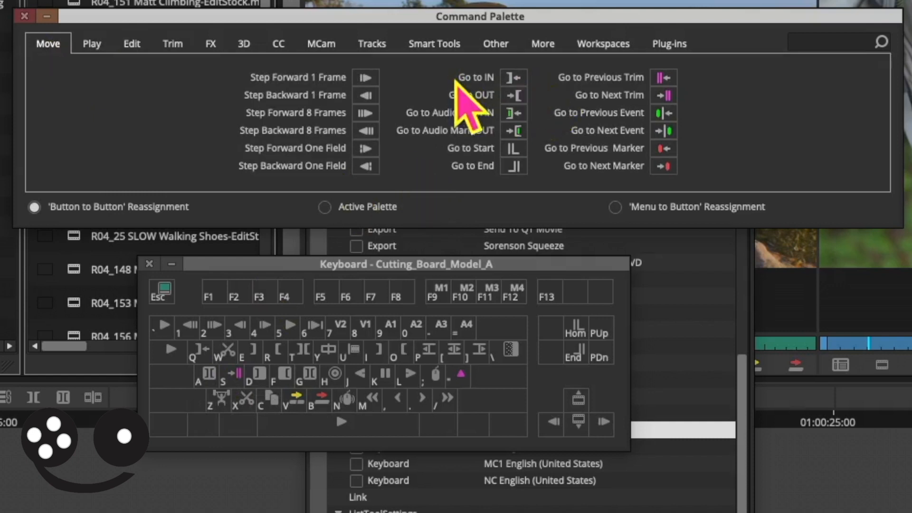
drag(517, 79, 254, 368)
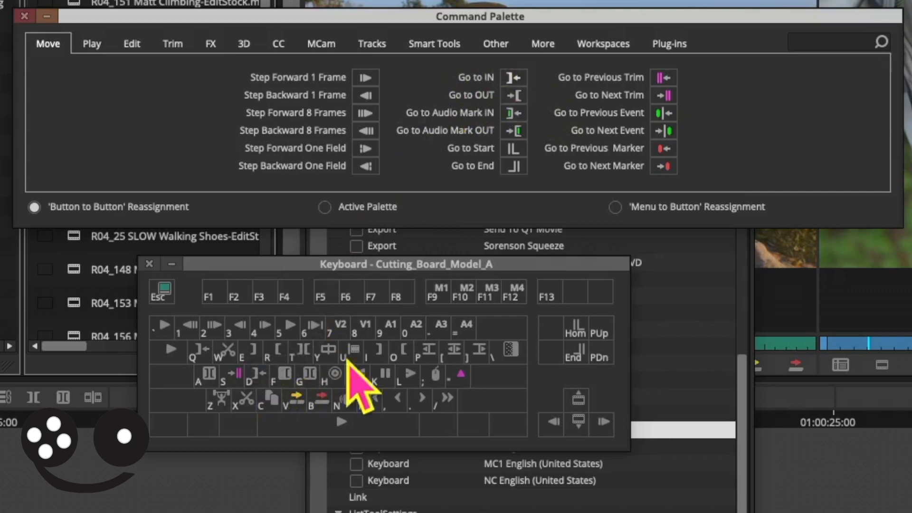
drag(515, 96, 287, 376)
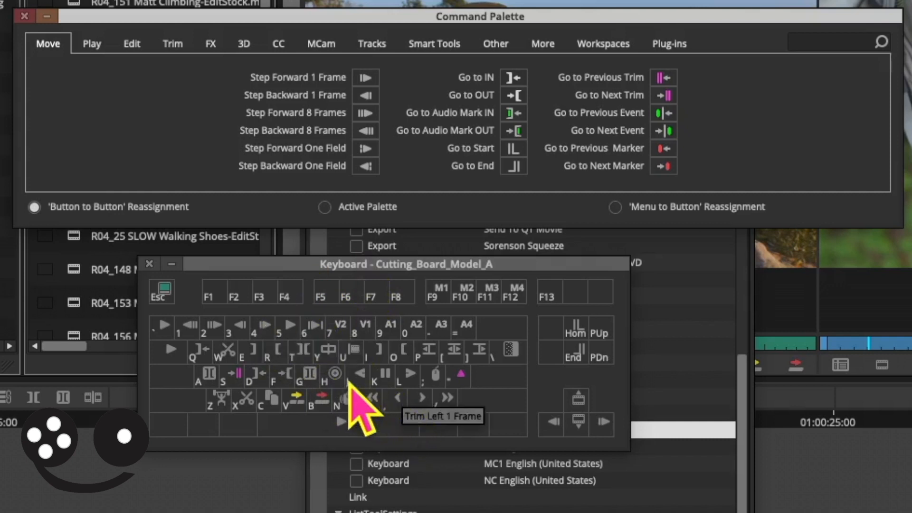
- Assign Play IN to OUT to the P key and Mark OUT to the G key
click(95, 45)
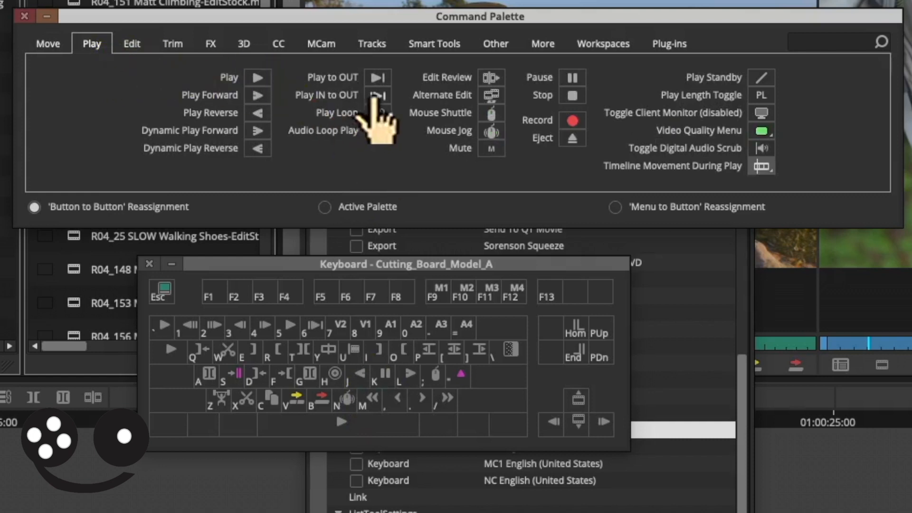
drag(378, 94, 424, 350)
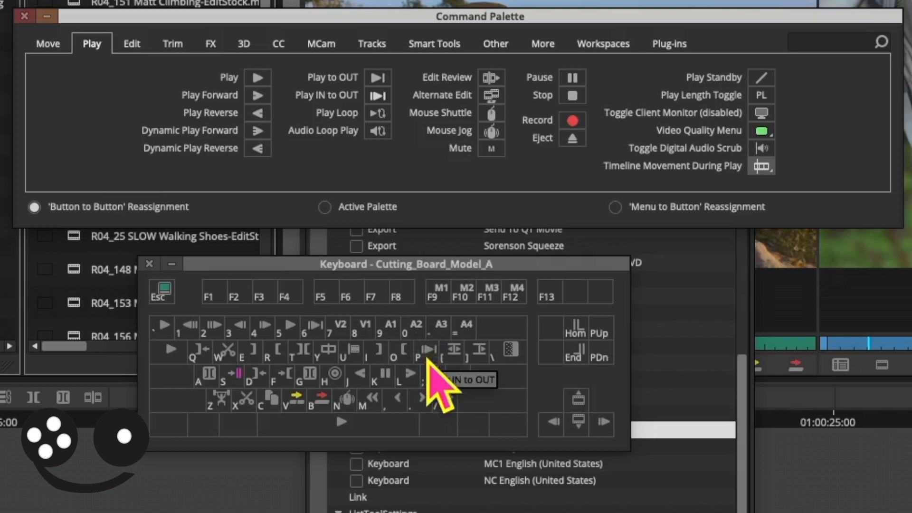
click(130, 43)
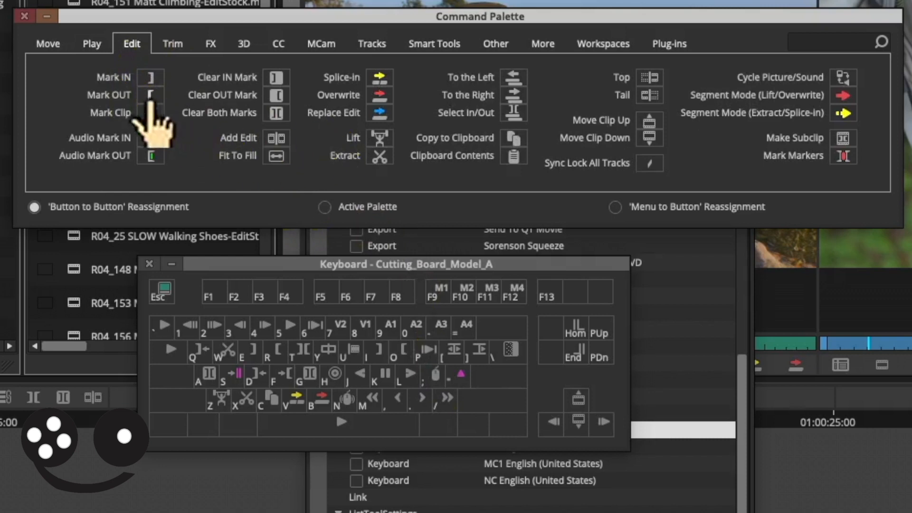
drag(150, 94, 308, 379)
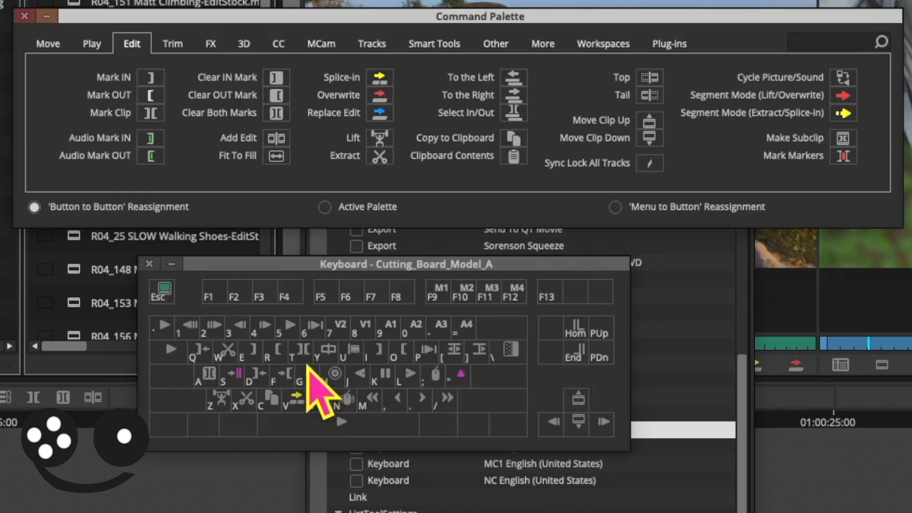
- Assign Go to Previous Event to the R key and Go to Next Event to the S key
click(48, 43)
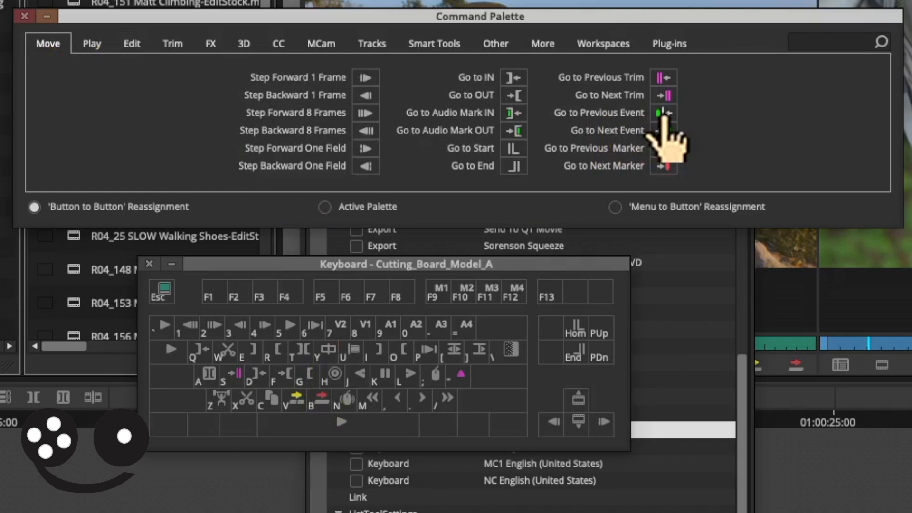
mouse_move(662, 114)
mouse_down()
mouse_move(662, 122)
mouse_move(539, 138)
mouse_move(407, 204)
mouse_move(277, 351)
mouse_up()
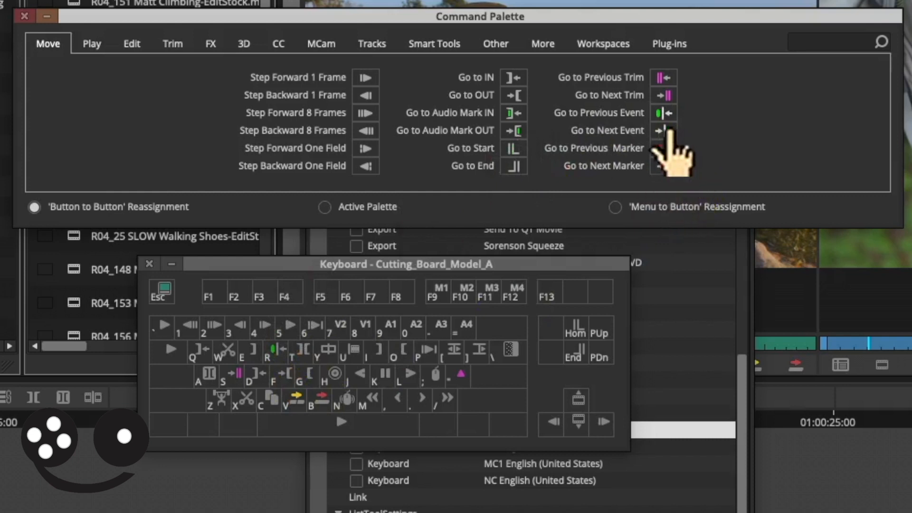
drag(664, 129, 232, 370)
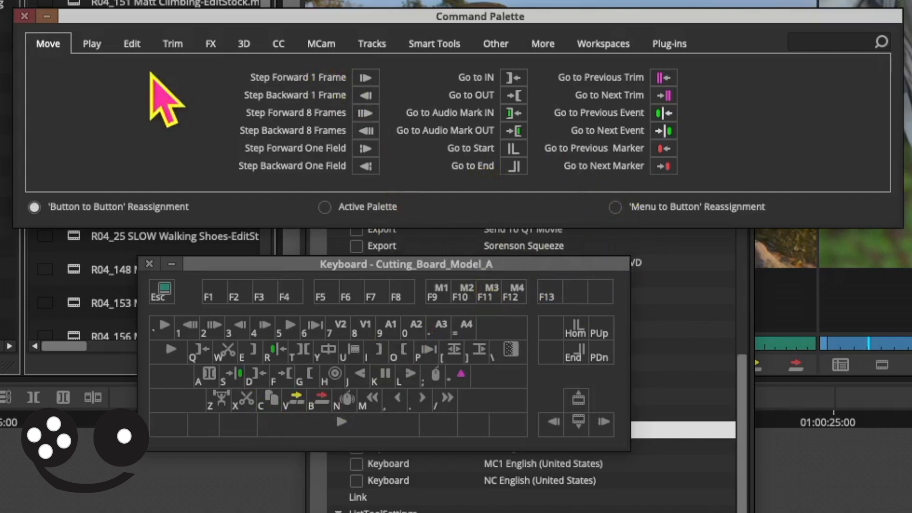
- Assign the Trim Mode command to the Q key
click(139, 45)
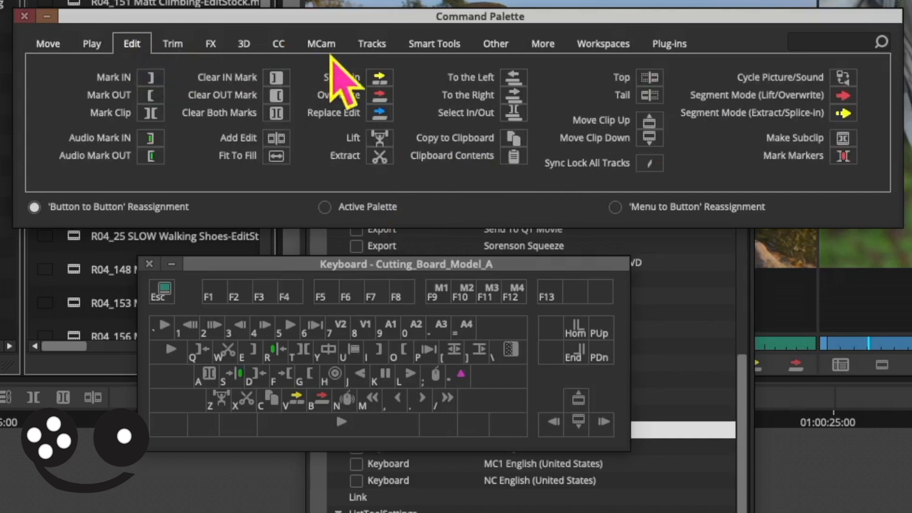
click(495, 45)
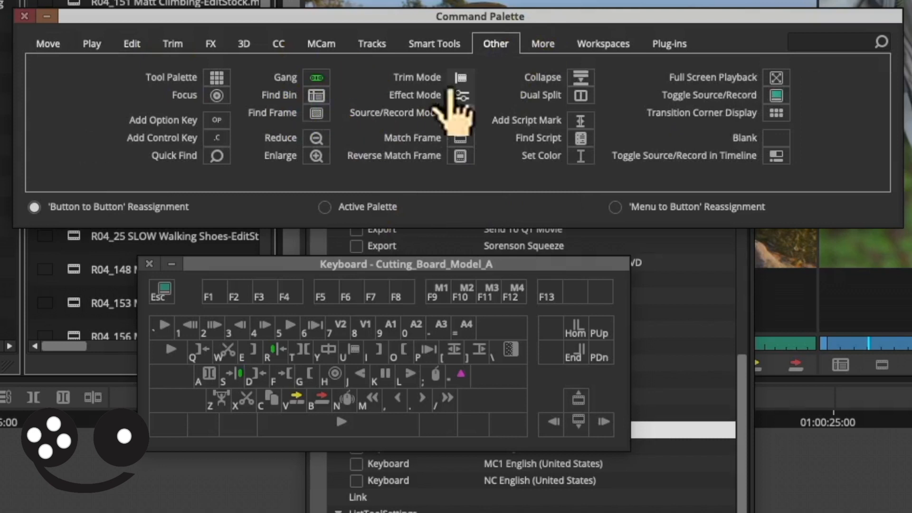
drag(460, 78, 199, 346)
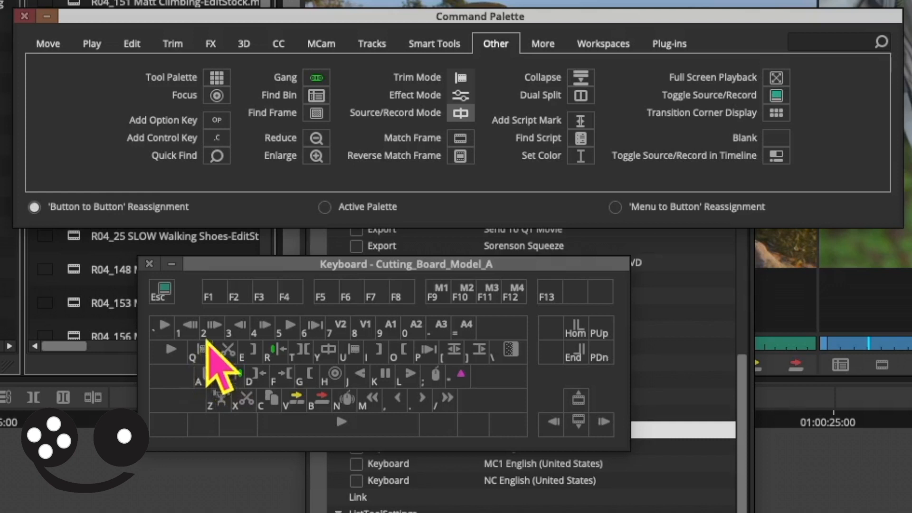
- Assign Trim A Side to the 1 key and Trim B Side to the 2 key
click(168, 46)
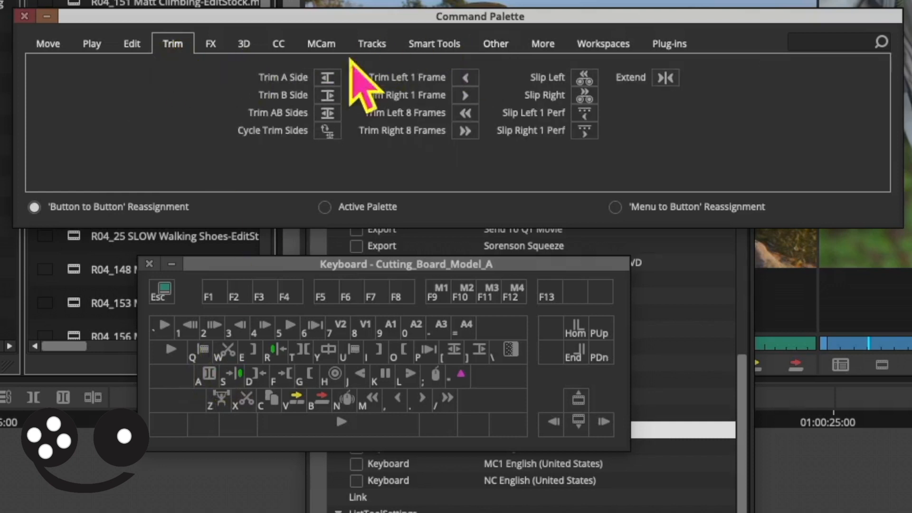
drag(327, 77, 189, 327)
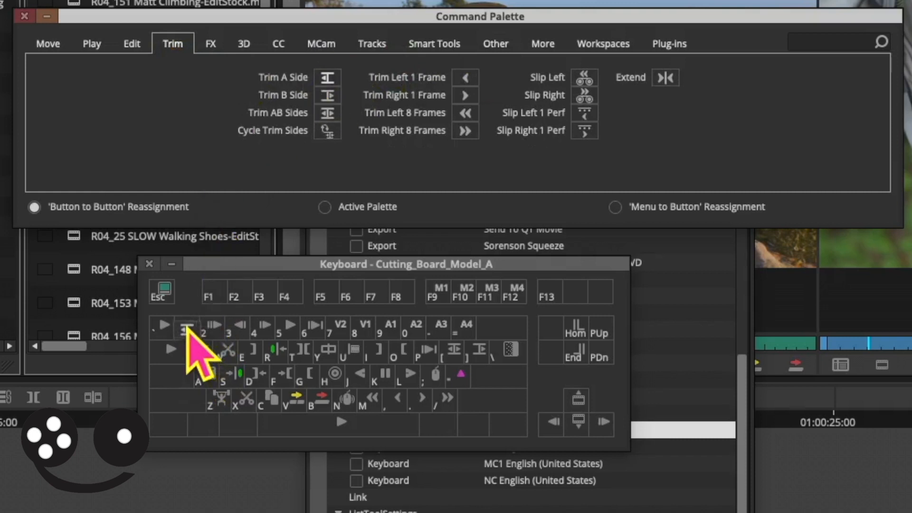
drag(327, 95, 211, 325)
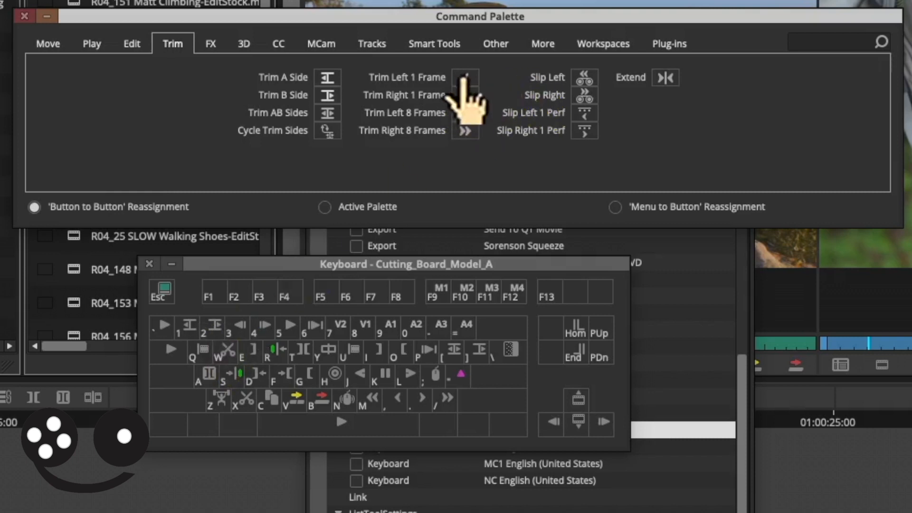
- Assign Trim Left 1 Frame to the 5 key and Trim Right 1 Frame to the 6 key
drag(468, 77, 289, 328)
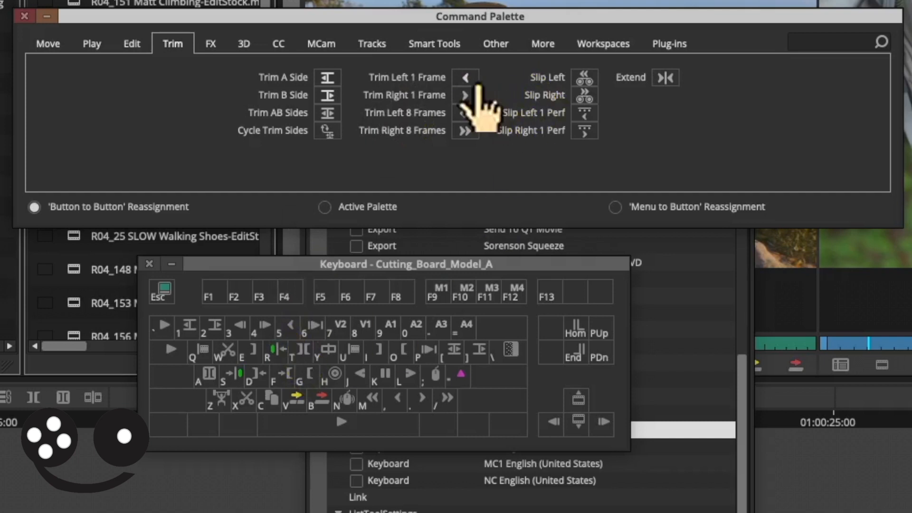
drag(463, 97, 311, 325)
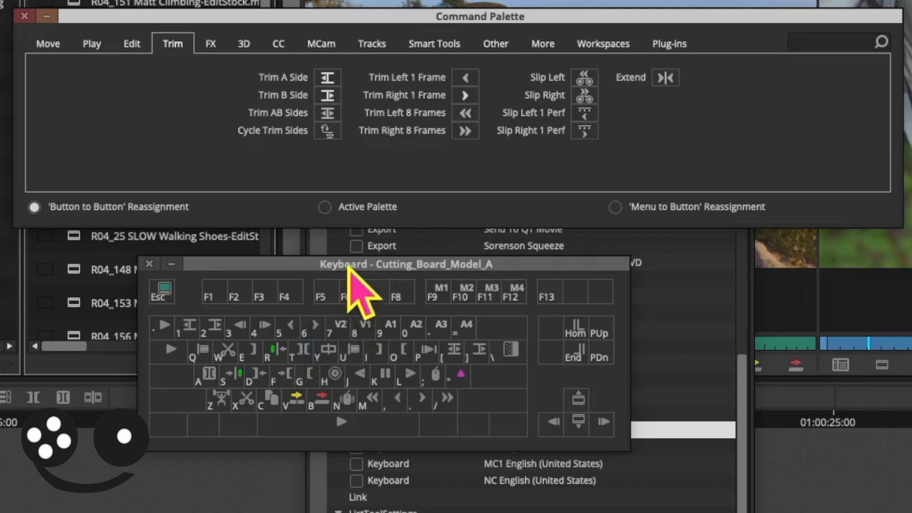
- Switch to 'Menu to Button' Reassignment and map the Last Active Bin Container menu command to the X key
click(615, 207)
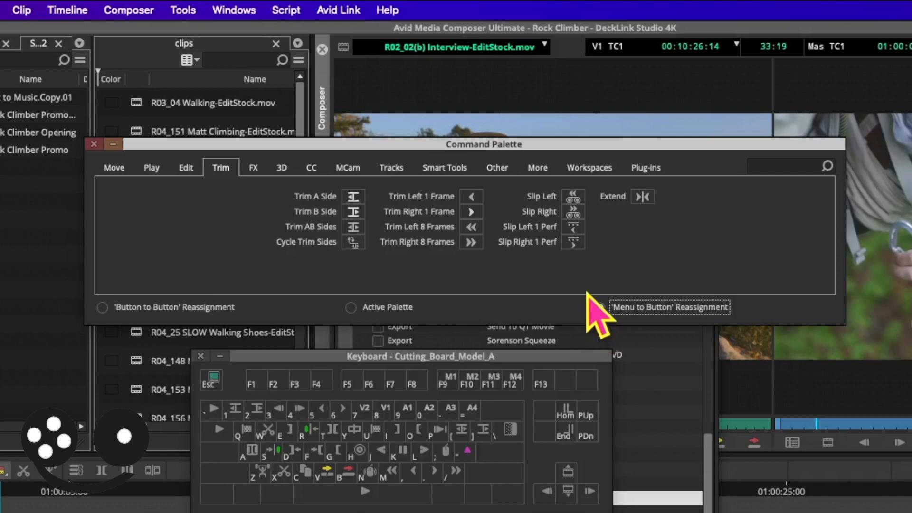
click(599, 307)
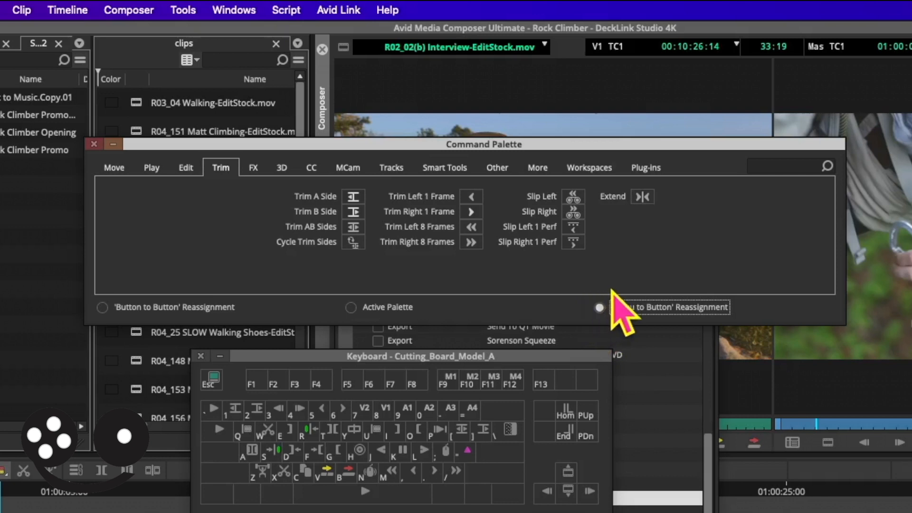
click(284, 470)
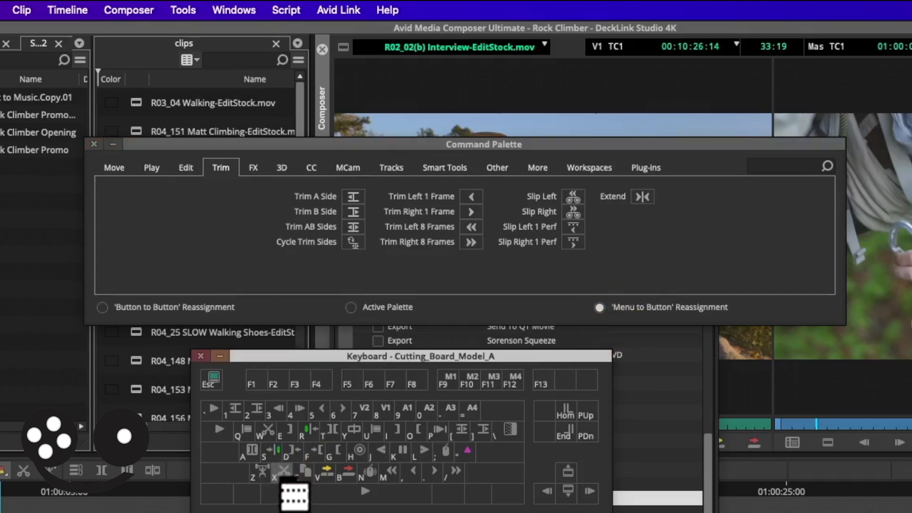
click(235, 10)
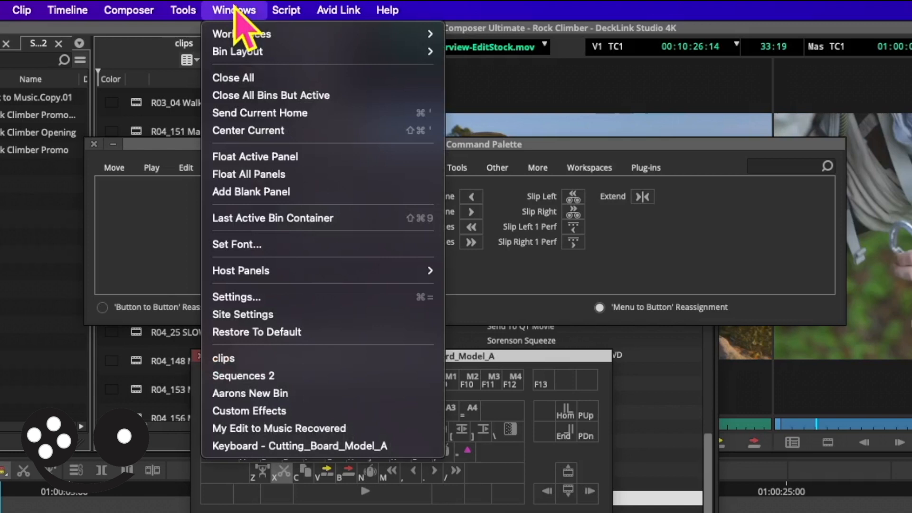
click(264, 219)
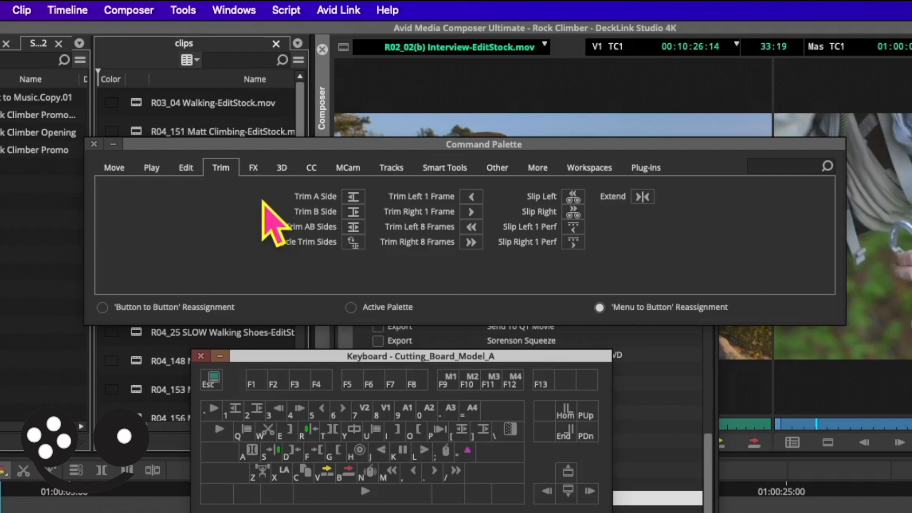
- Map the Timeline menu command to the Z key
click(261, 471)
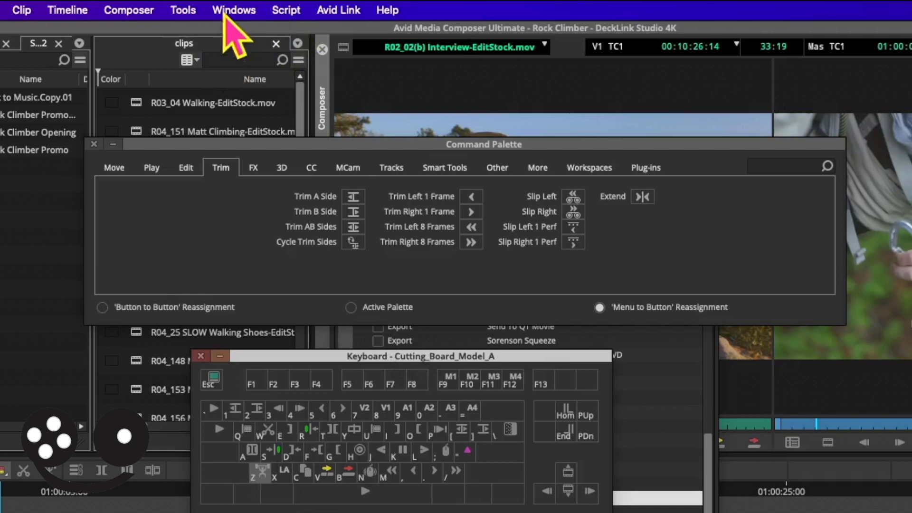
click(182, 10)
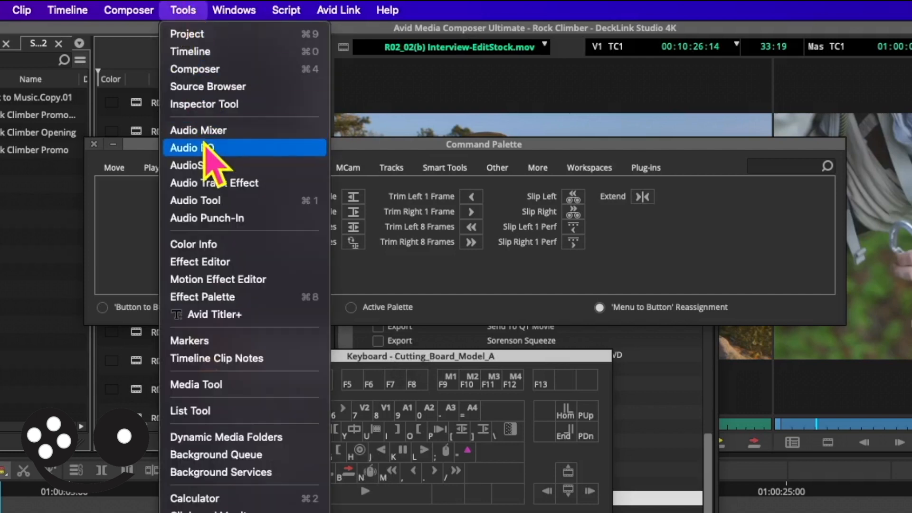
click(233, 58)
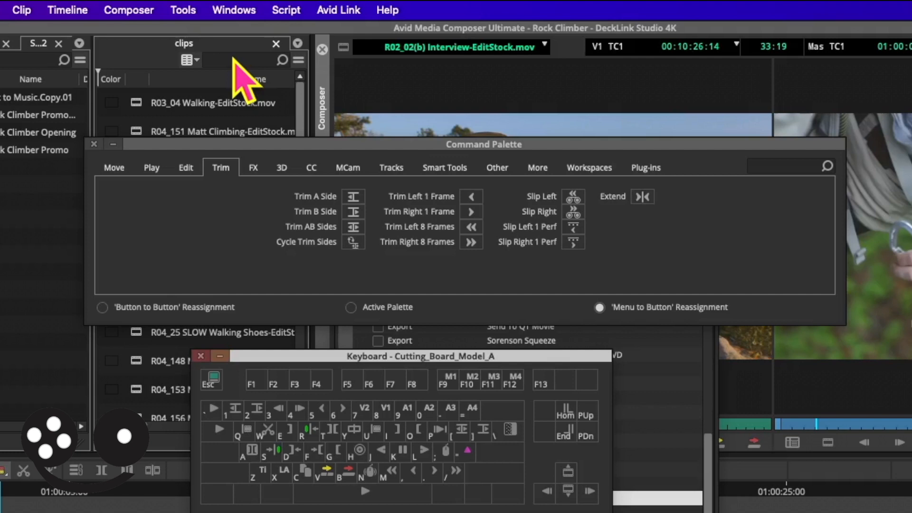
- Close the Command Palette and the Cutting_Board_Model_A keyboard window, and make MC English (United States) the active keyboard setting
click(94, 143)
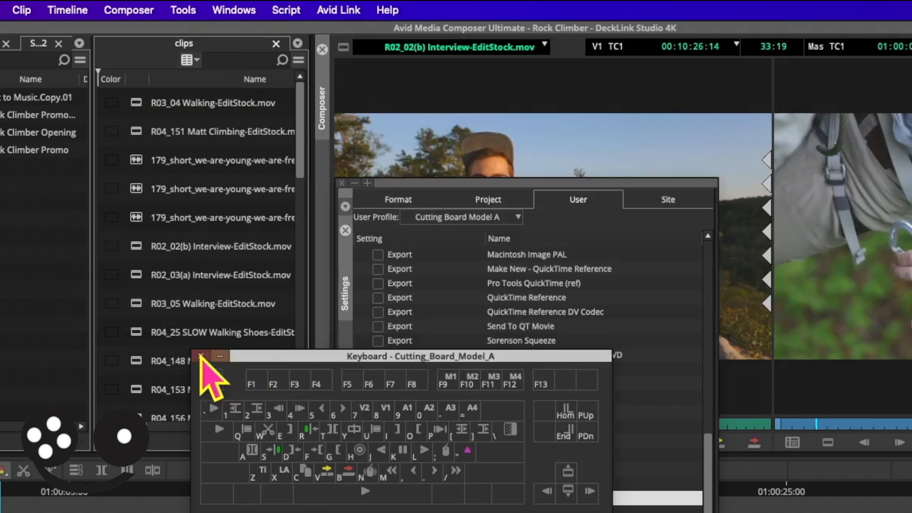
click(201, 357)
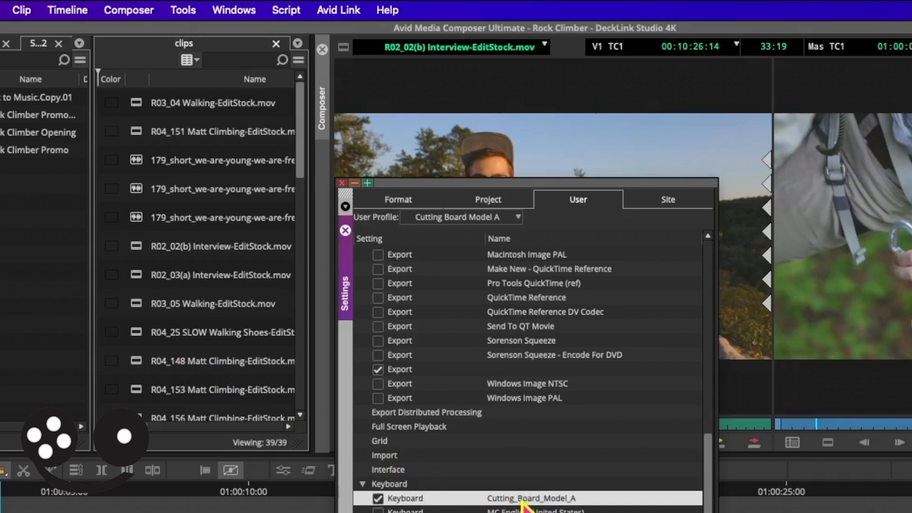
click(408, 510)
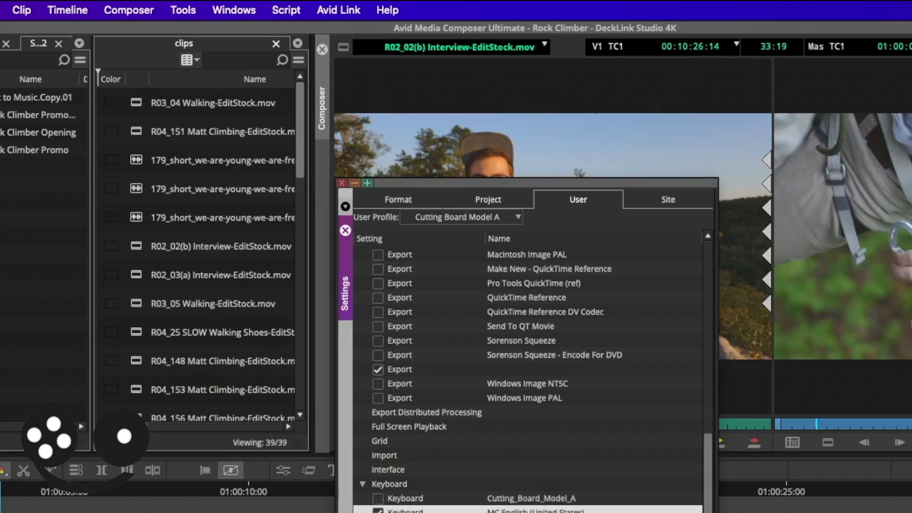